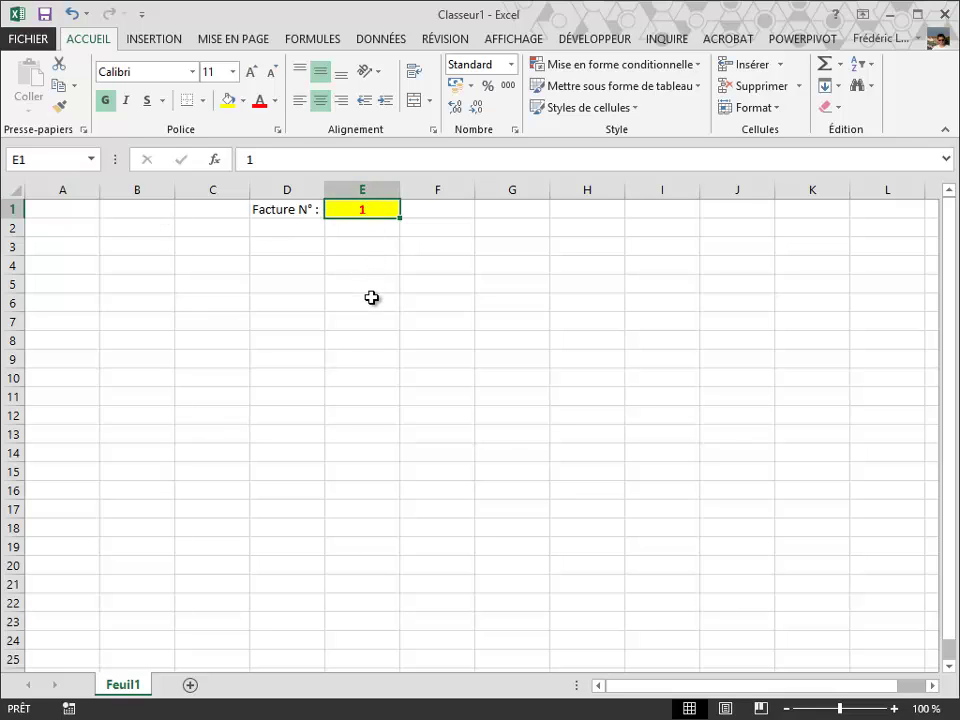
- Show the DÉVELOPPEUR tools for the sheet with 'Facture N° :' in D1 and 1 in E1
left_click(587, 45)
- Open the Visual Basic editor and insert a new Module1 into the Classeur1 project
left_click(23, 88)
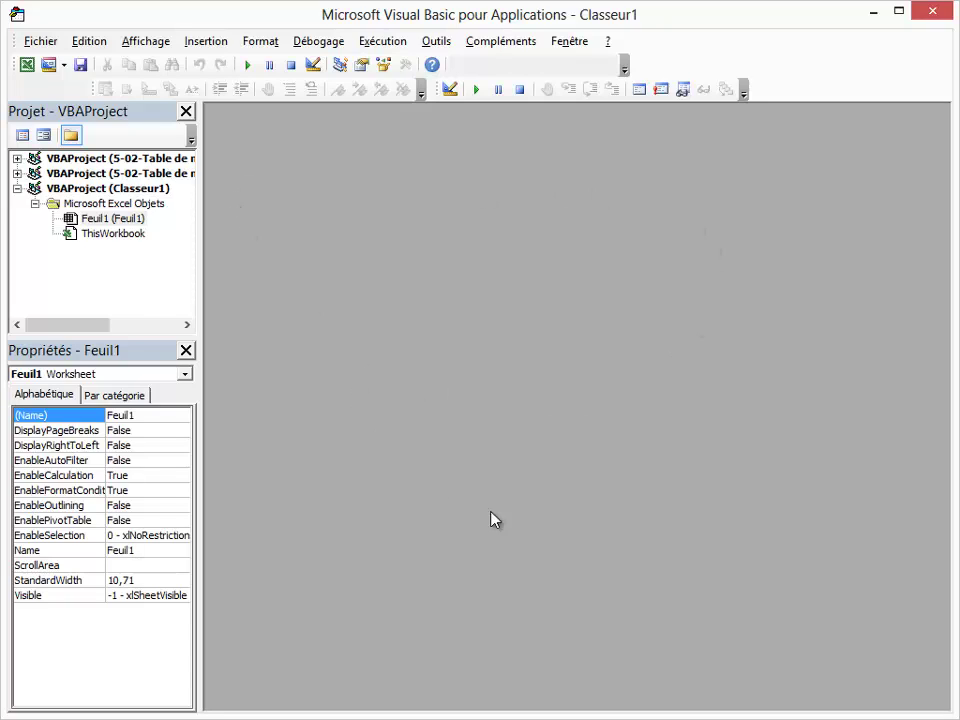
right_click(90, 205)
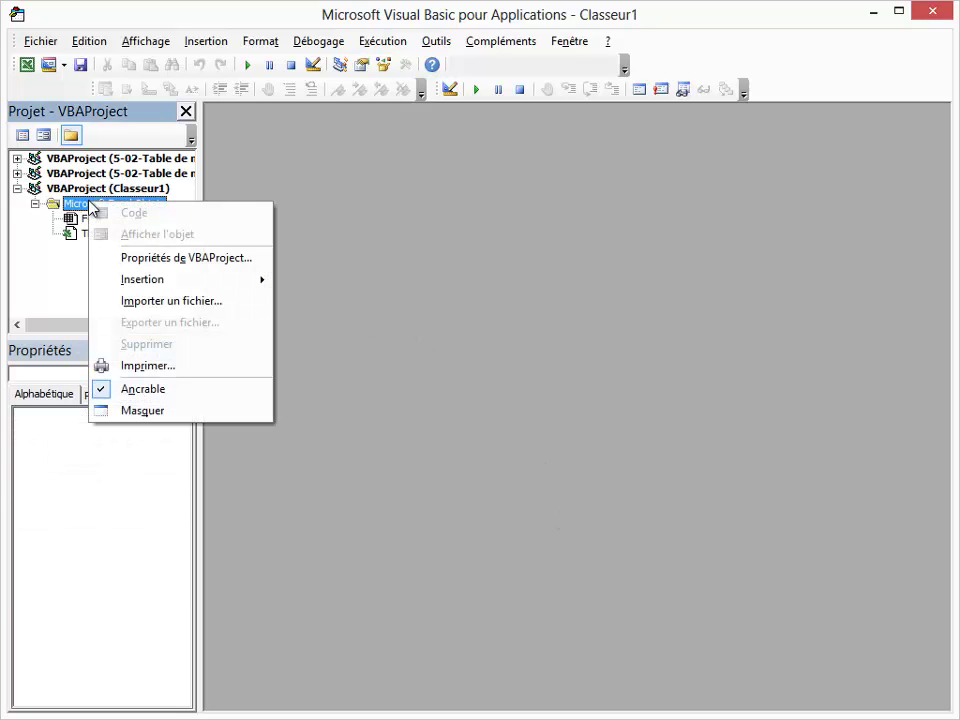
mouse_move(167, 281)
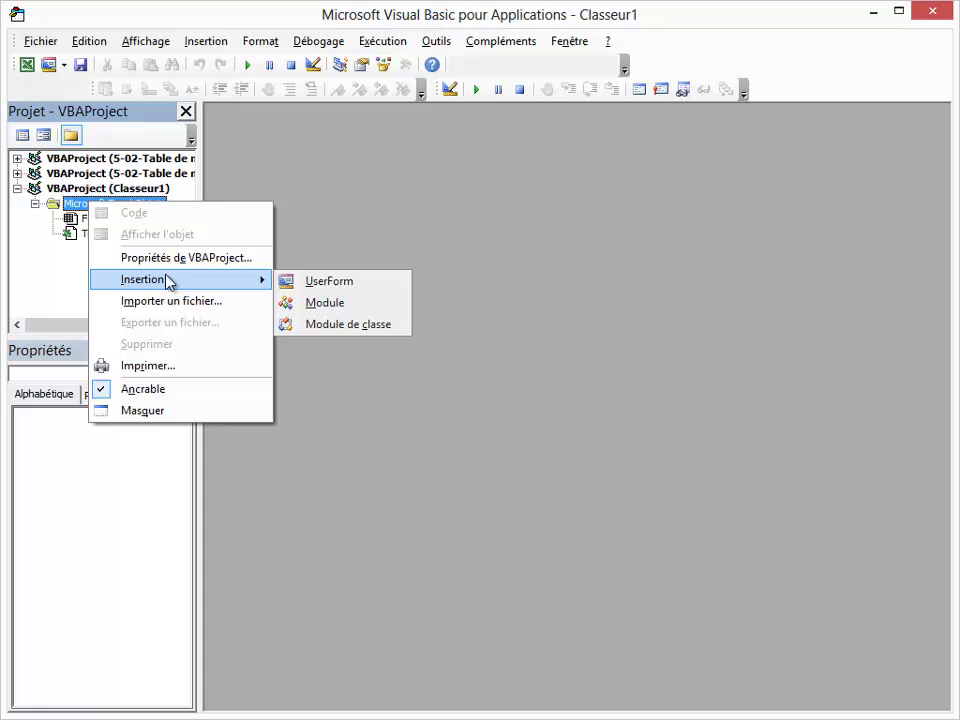
left_click(309, 303)
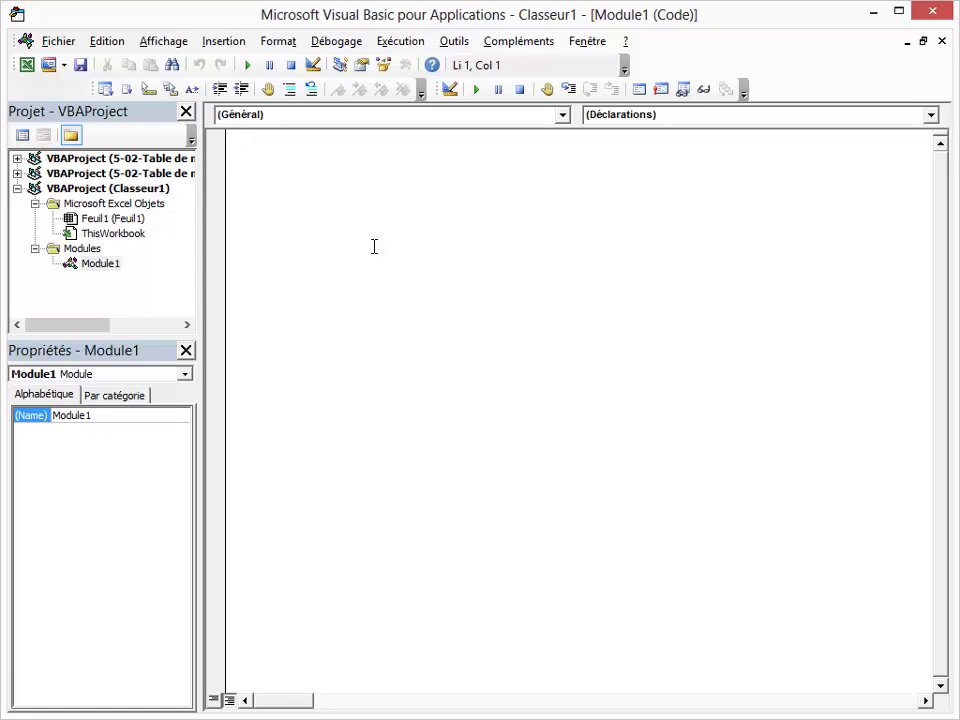
- Write the Sub Premier_Programme header so End Sub appears, then begin the cells(1,5) = cells(1,5)+1 line
type("Su")
type("b")
type(" Pre")
type("mier Pro")
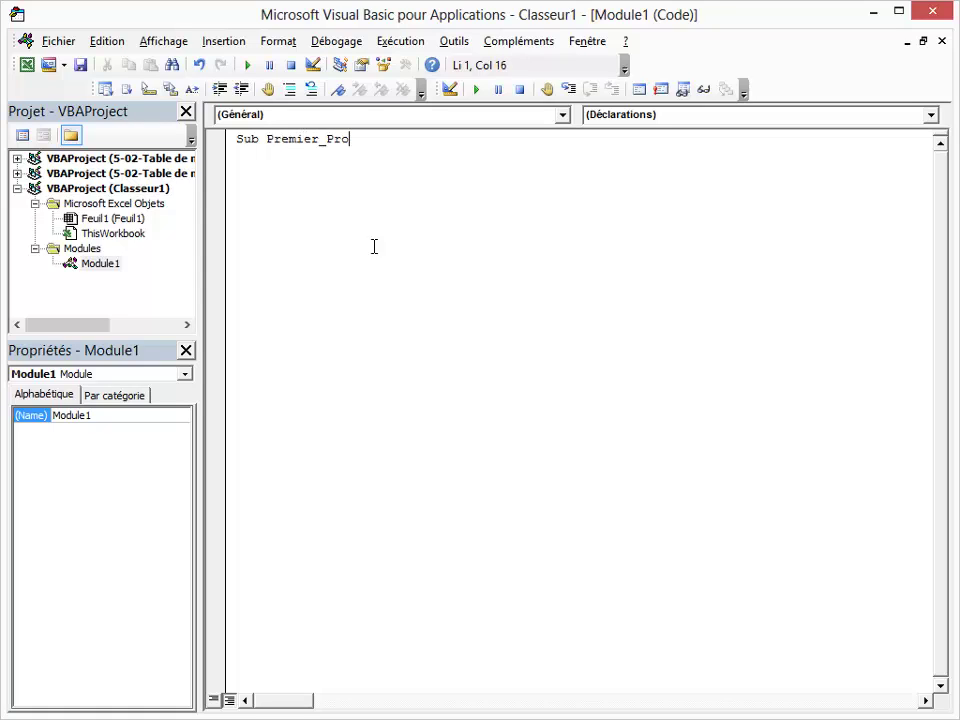
type("gramm")
type("e")
key("Return")
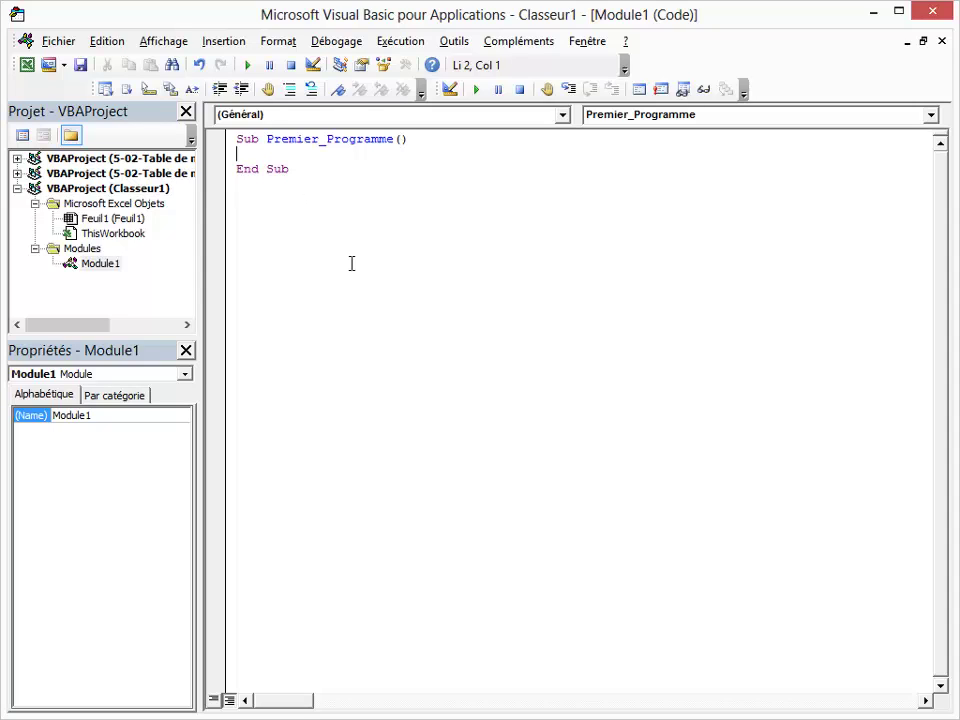
type("cells")
type("(1")
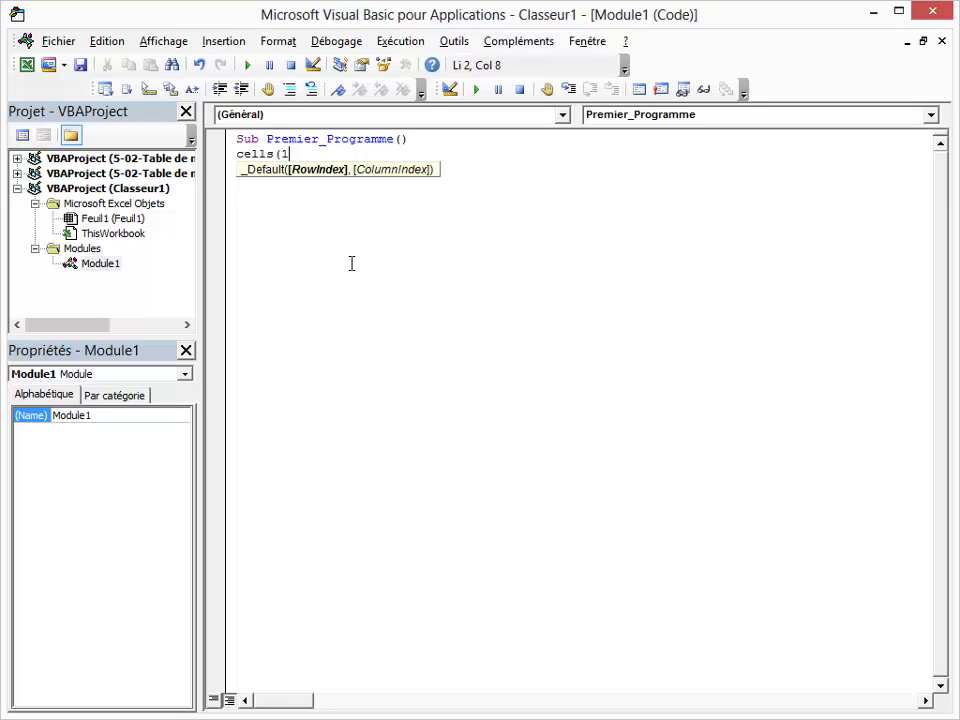
type(",5")
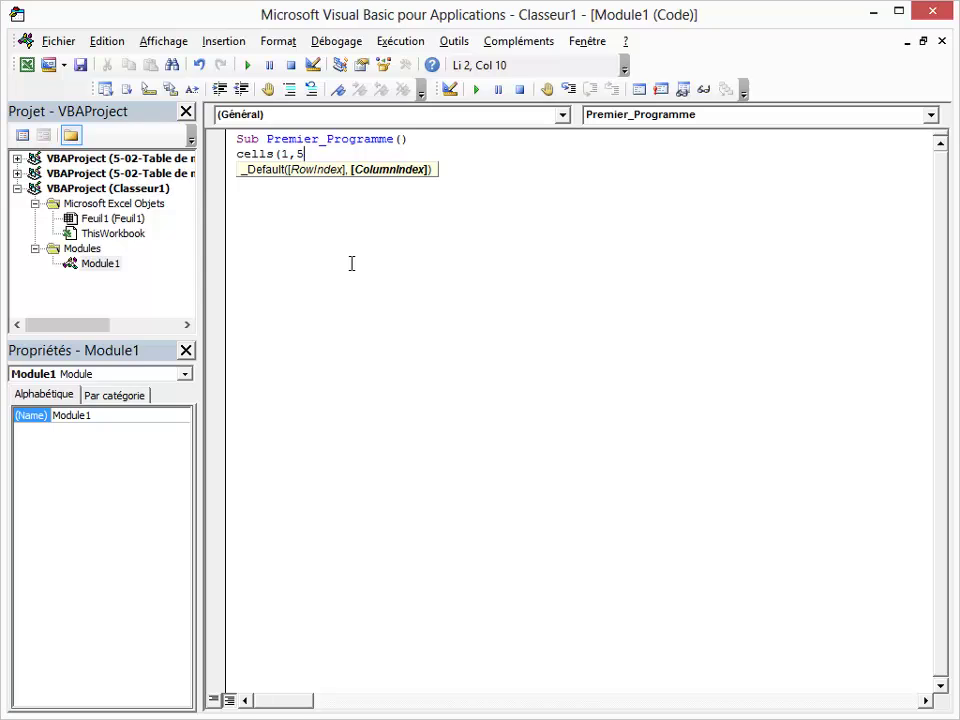
type(")")
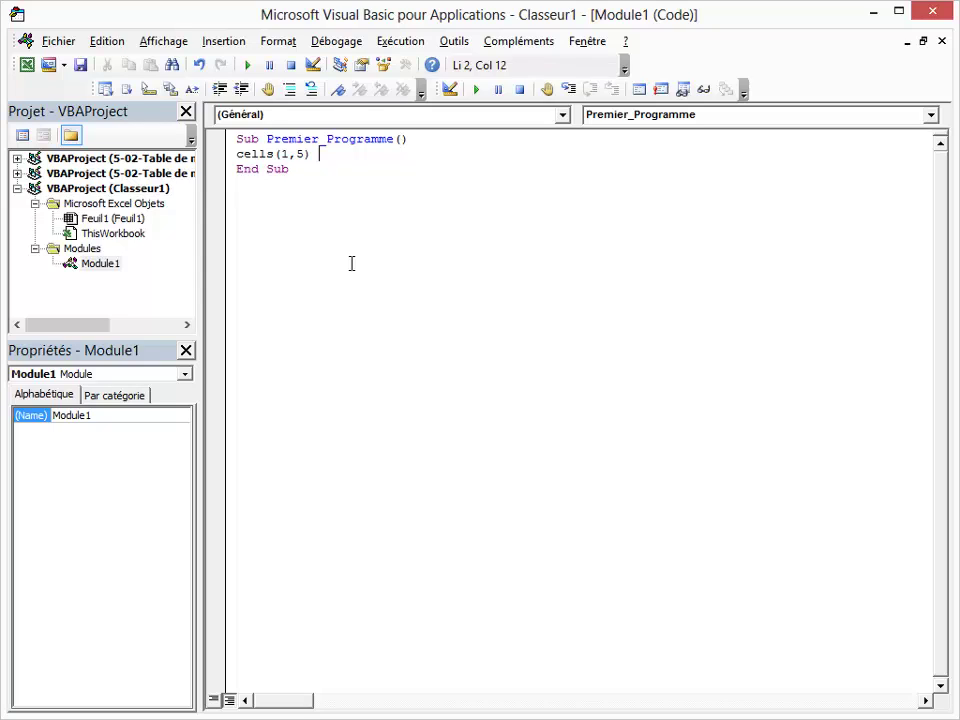
type(" = ")
type("cells")
type("(1,5")
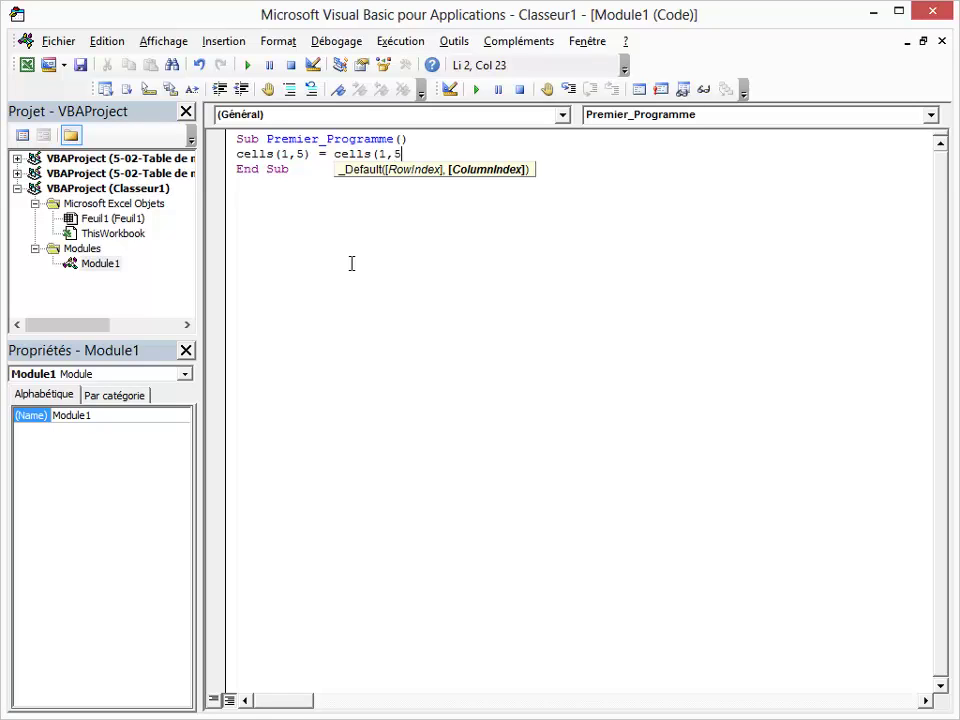
type(")+1")
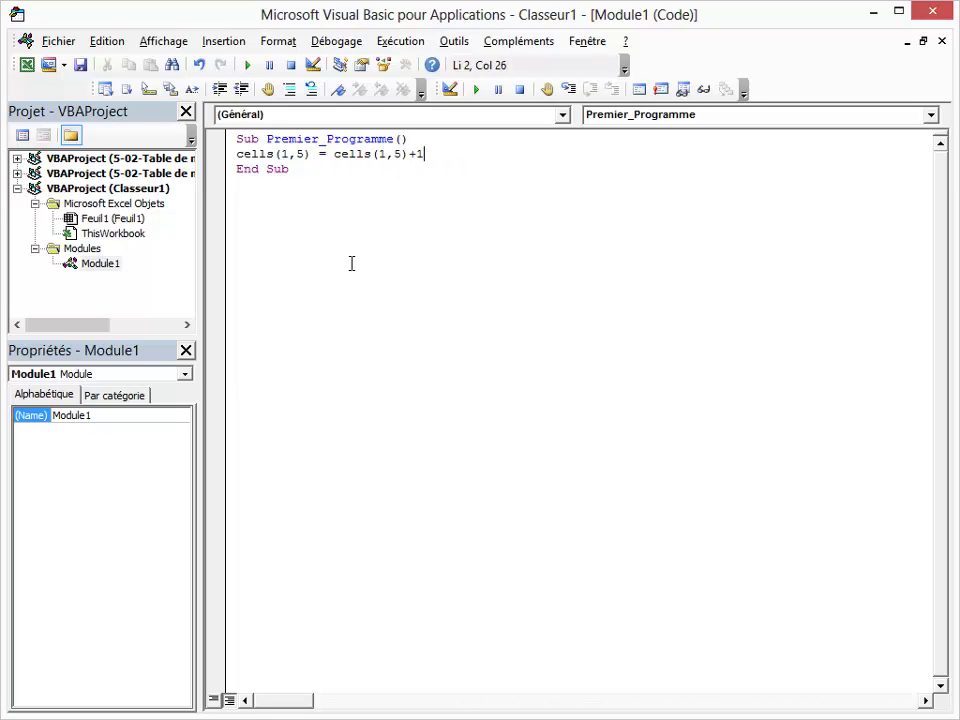
- Finish the Cells(1, 5) = Cells(1, 5) + 1 line, run the macro, and return to Excel
key("Down")
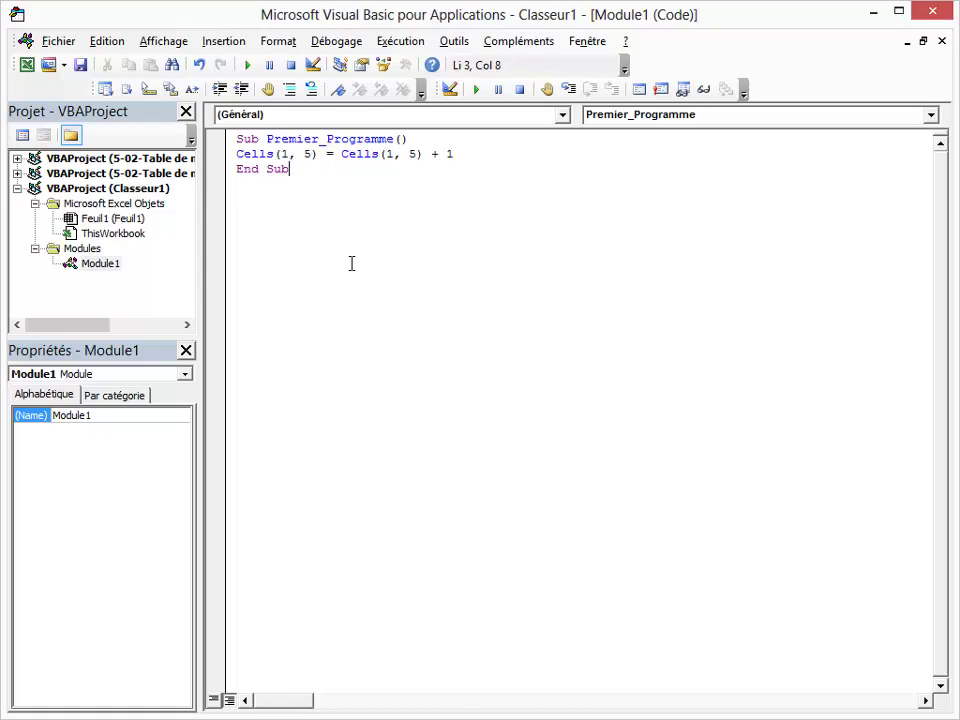
left_click(260, 154)
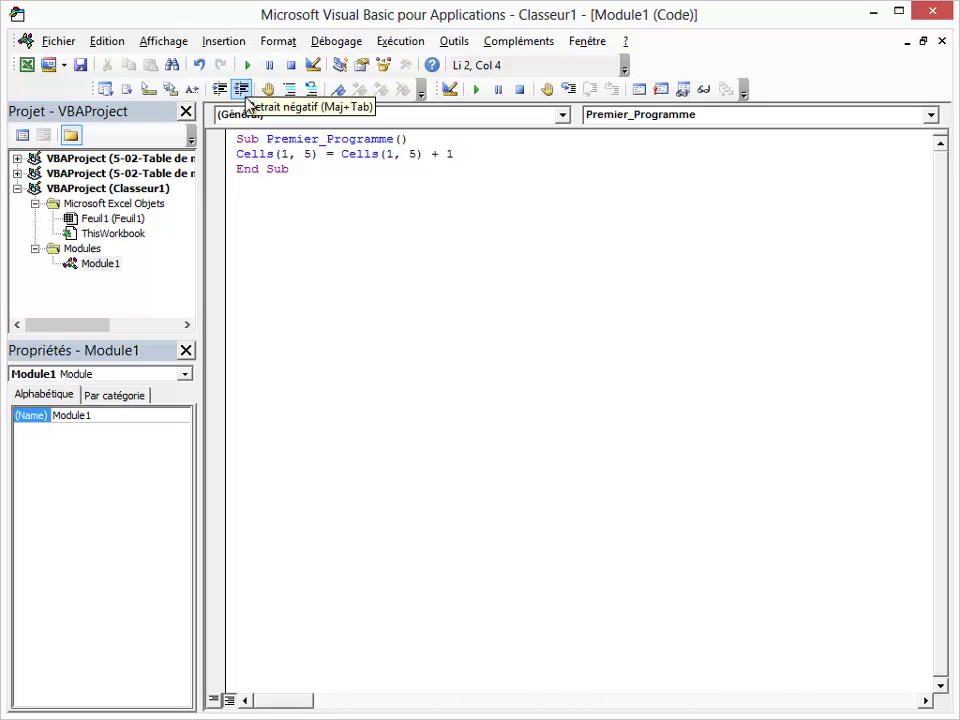
key("alt+Tab")
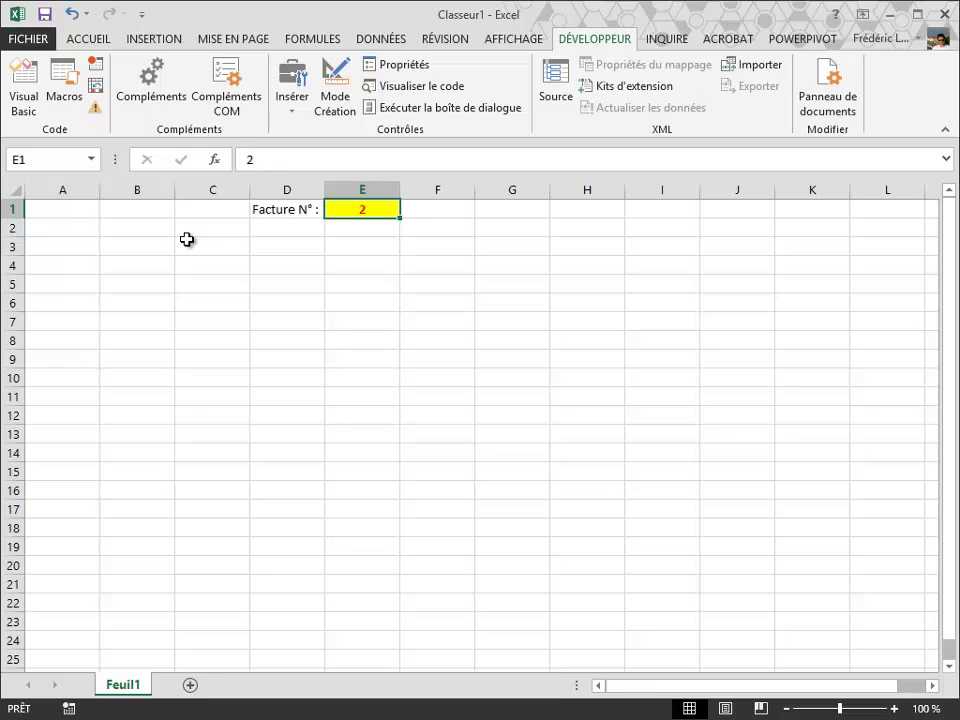
- Draw a Soleil sun shape over columns B–C, rows 3 to 11, and apply a yellow shape style
left_click(168, 42)
left_click(85, 111)
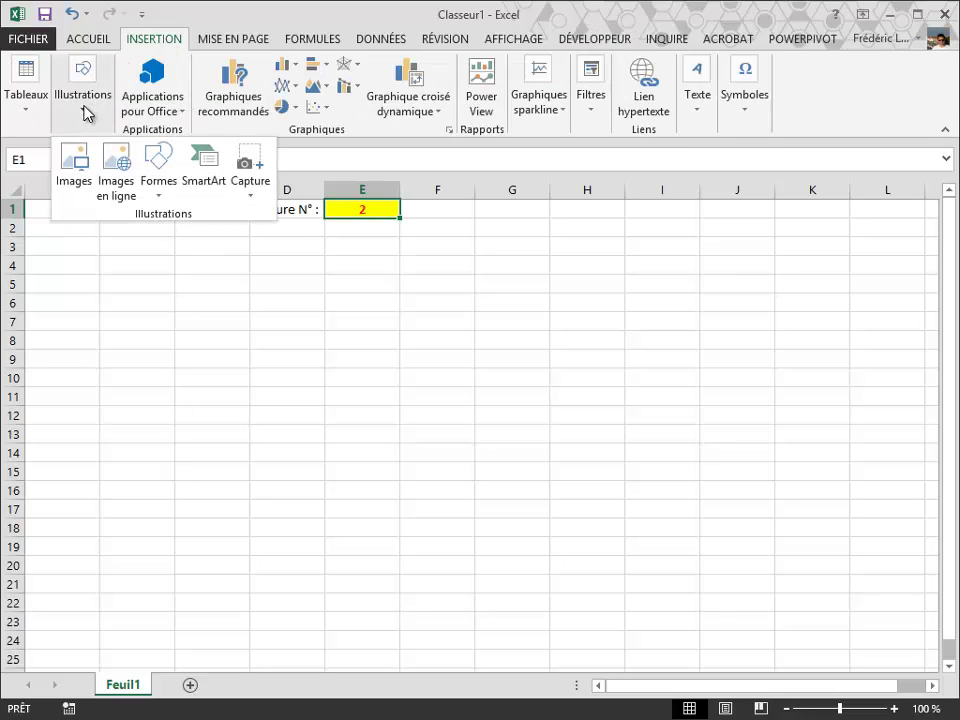
left_click(157, 180)
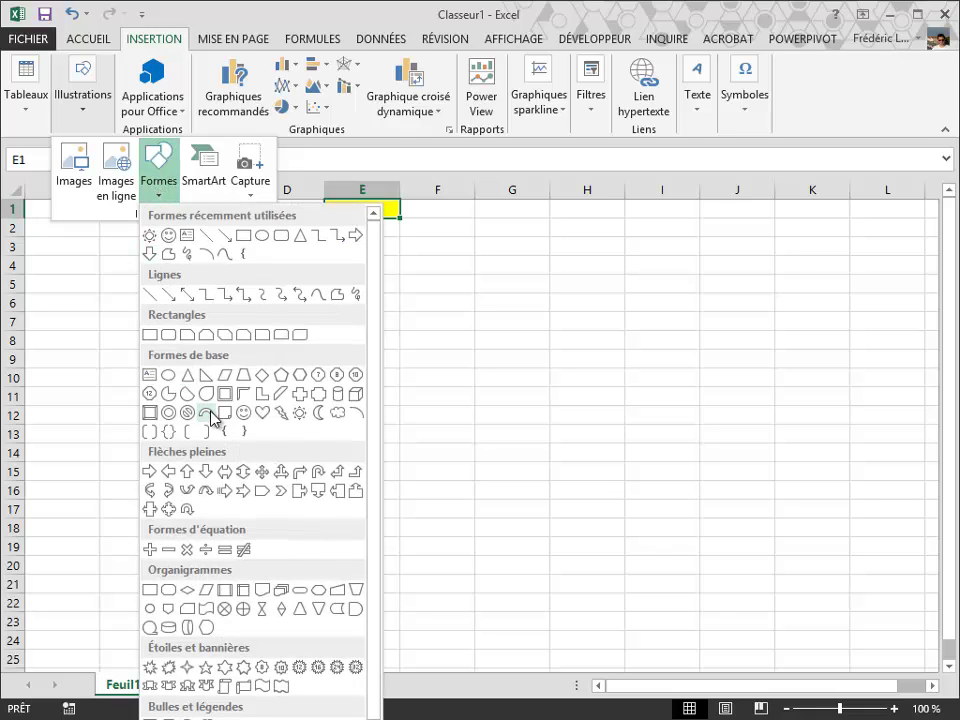
left_click(297, 413)
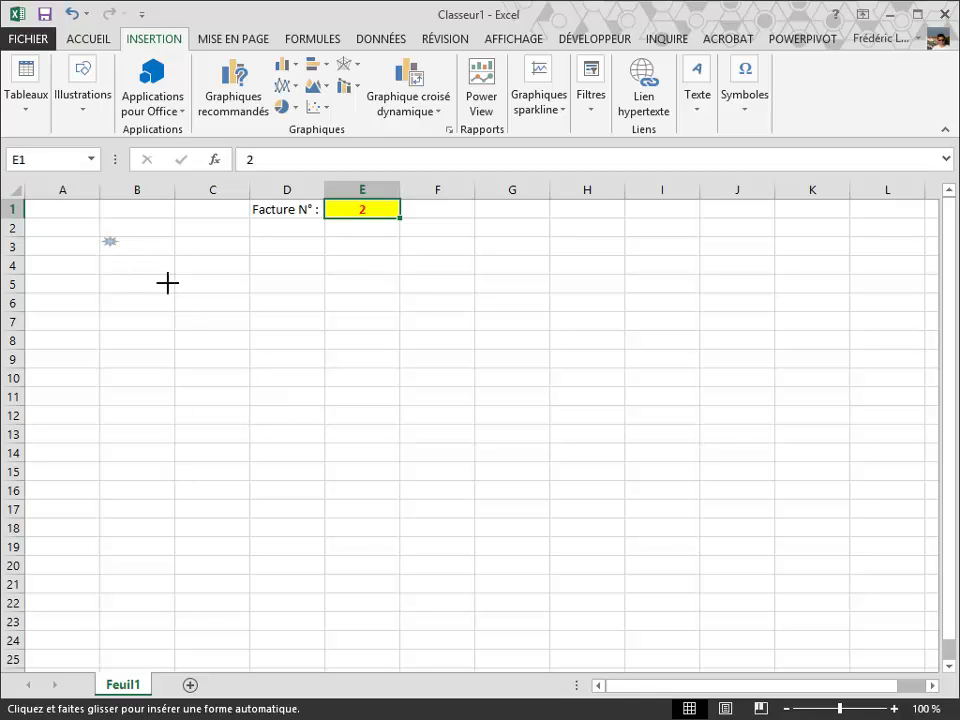
left_click_drag(167, 284, 277, 410)
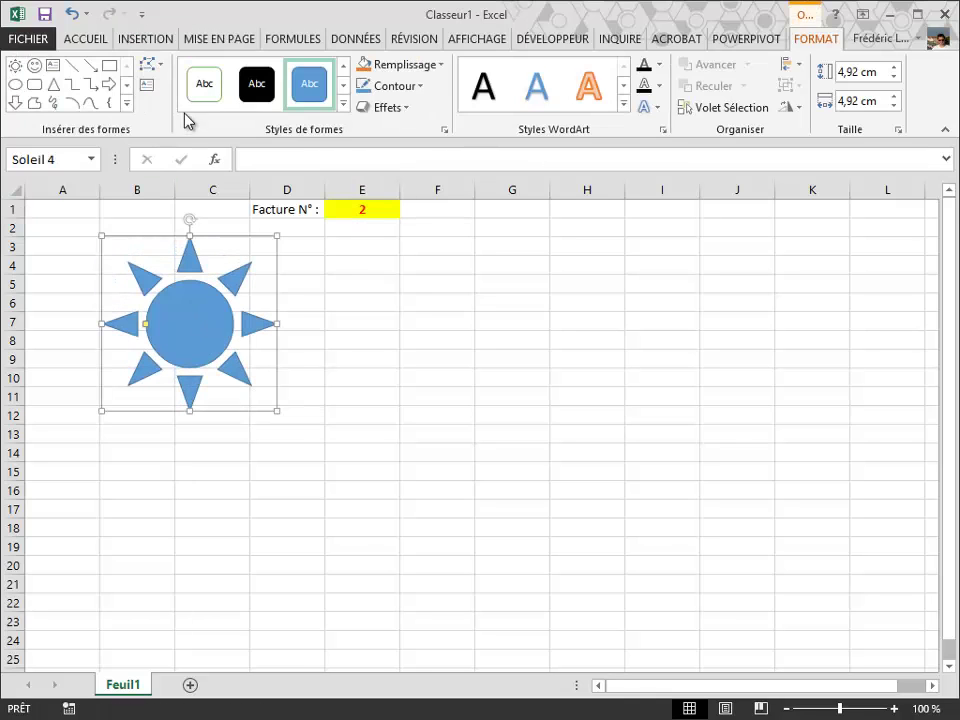
left_click(343, 103)
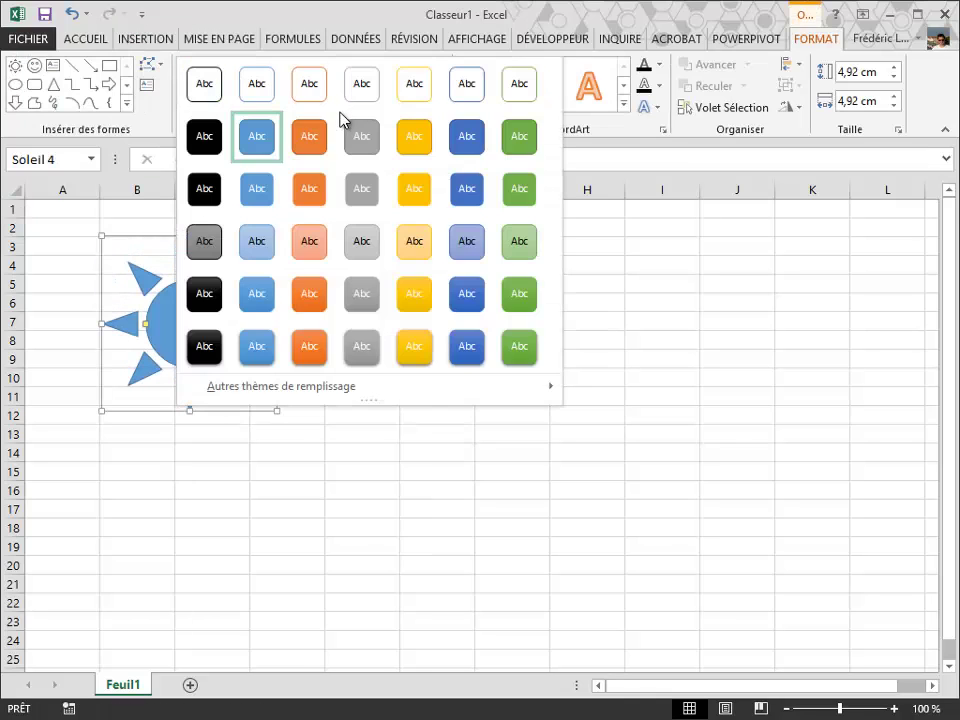
left_click(415, 352)
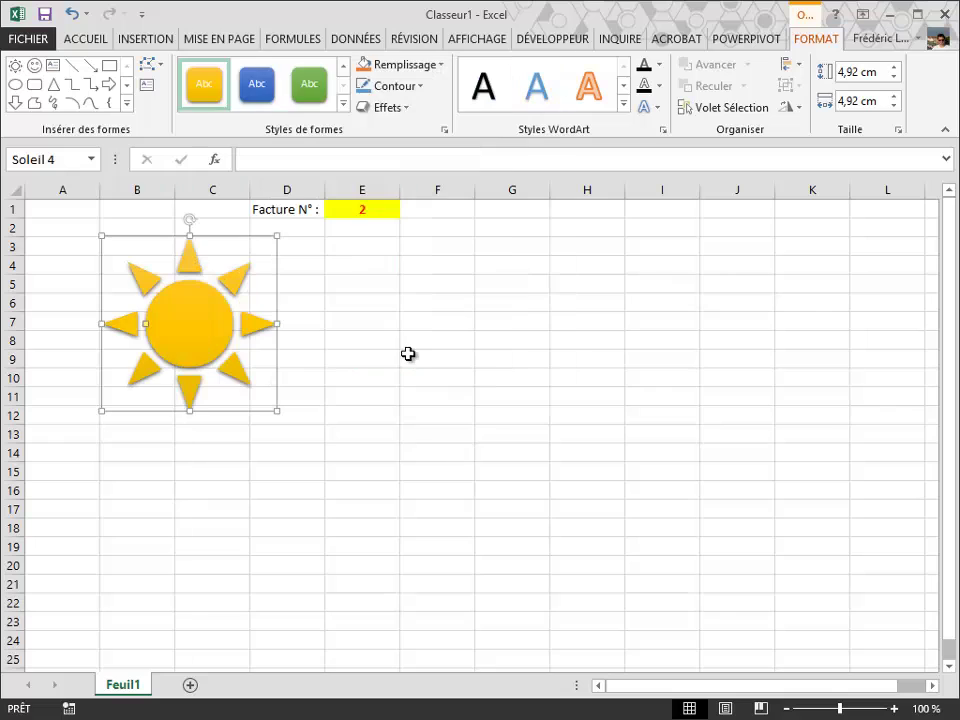
- Assign the Premier_Programme macro to the Soleil 4 sun shape, then deselect it
right_click(206, 346)
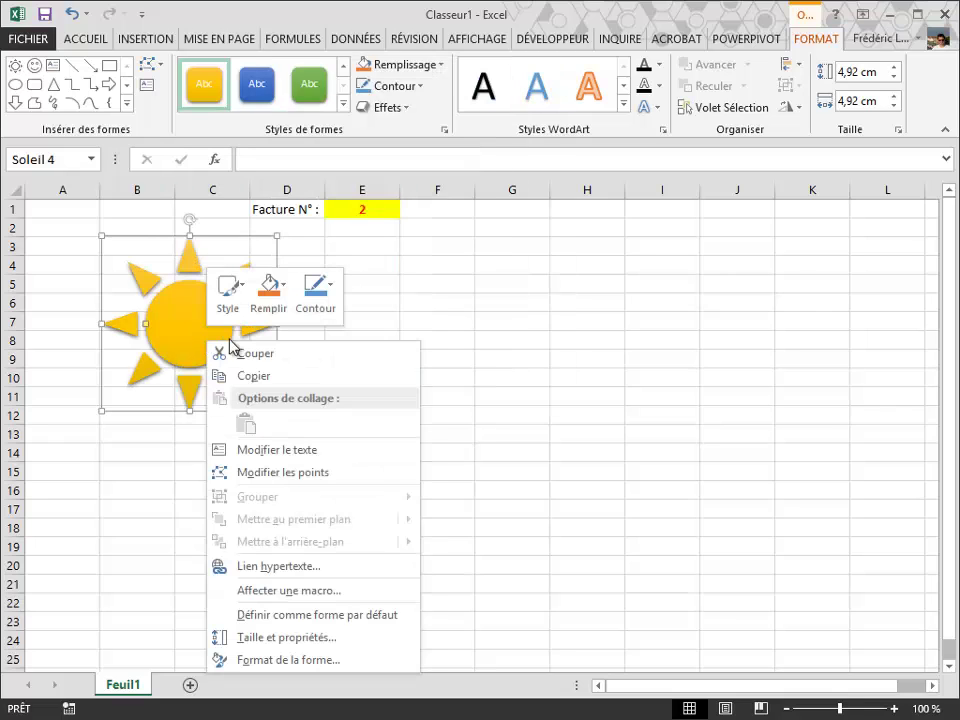
left_click(307, 595)
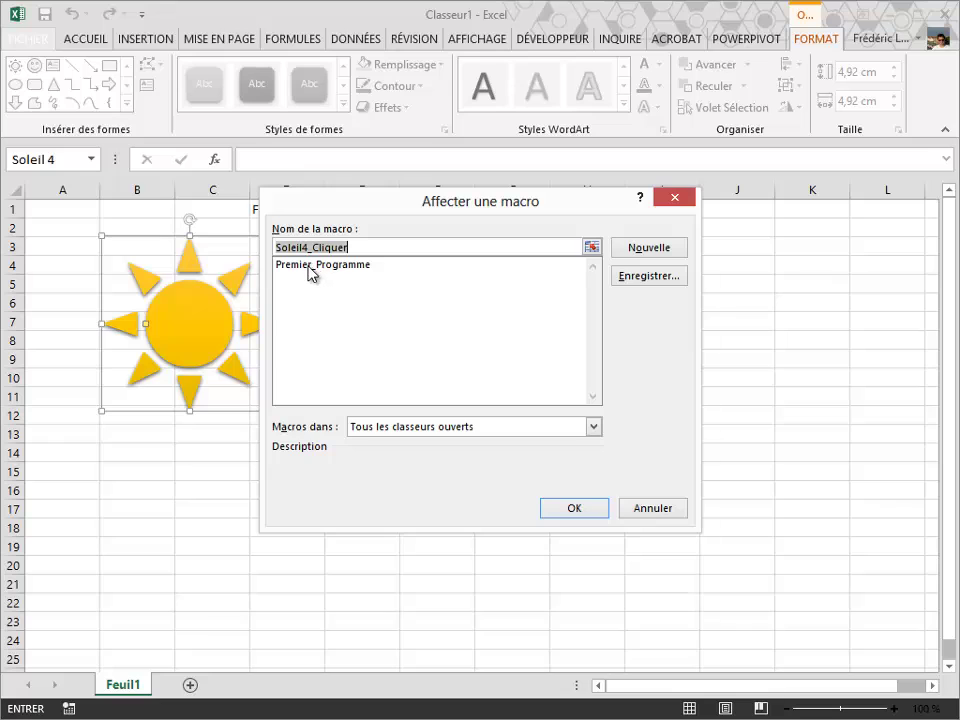
left_click(308, 266)
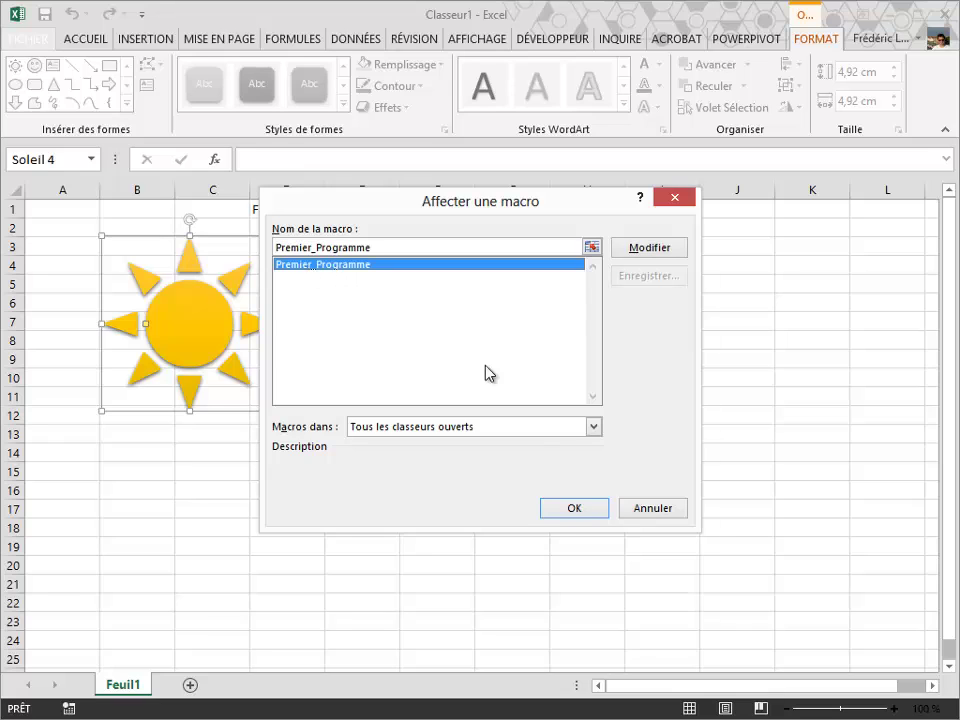
left_click(568, 509)
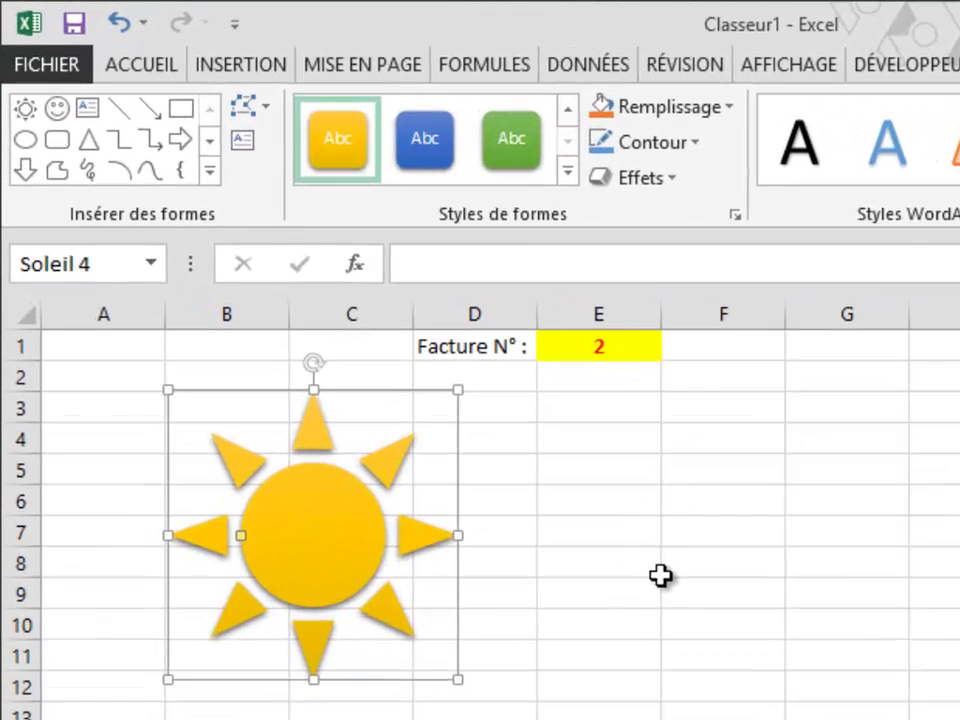
left_click(393, 341)
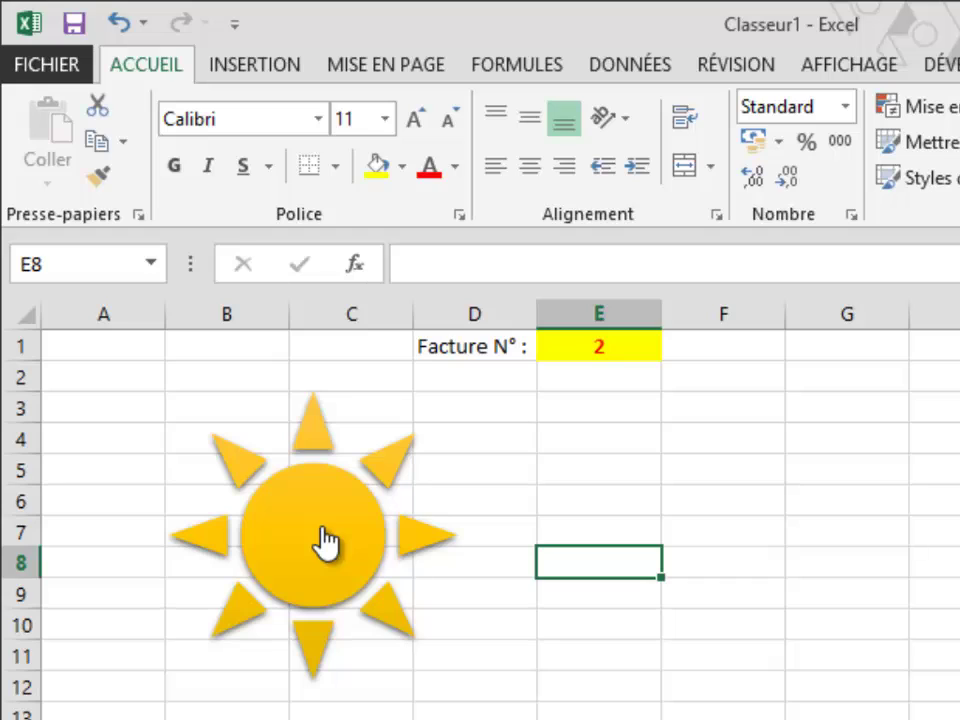
- Click the sun repeatedly until the invoice number in E1 reaches 19
left_click(325, 543)
left_click(325, 543)
left_click(325, 543)
left_click(325, 543)
left_click(325, 543)
left_click(325, 543)
left_click(325, 543)
left_click(325, 543)
left_click(325, 543)
left_click(325, 543)
left_click(325, 543)
left_click(325, 543)
left_click(325, 543)
left_click(325, 543)
left_click(325, 543)
left_click(325, 543)
left_click(325, 543)
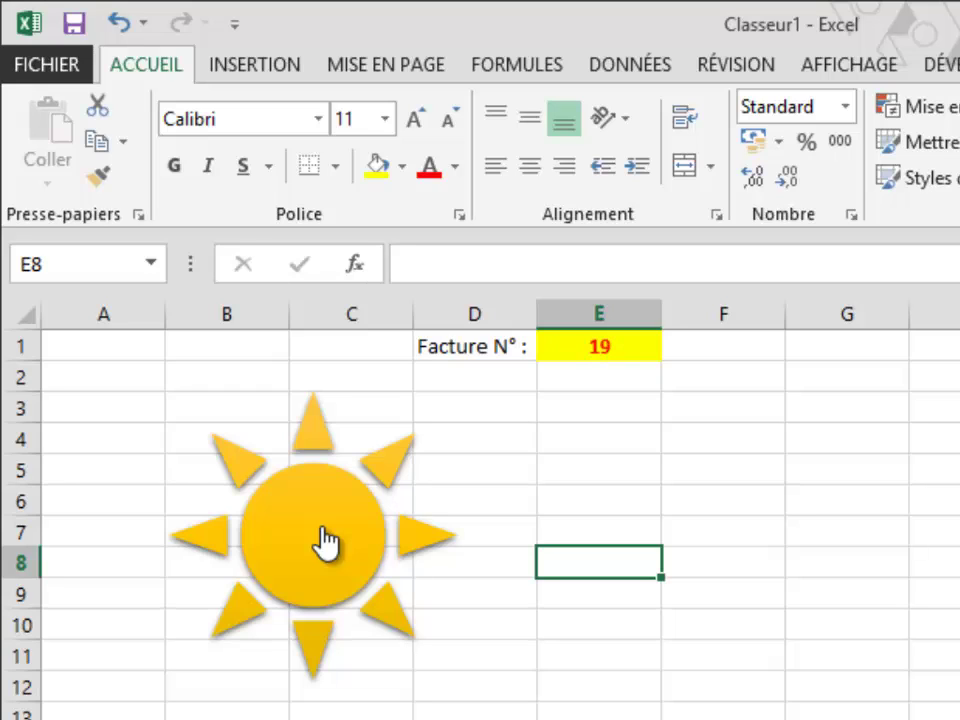